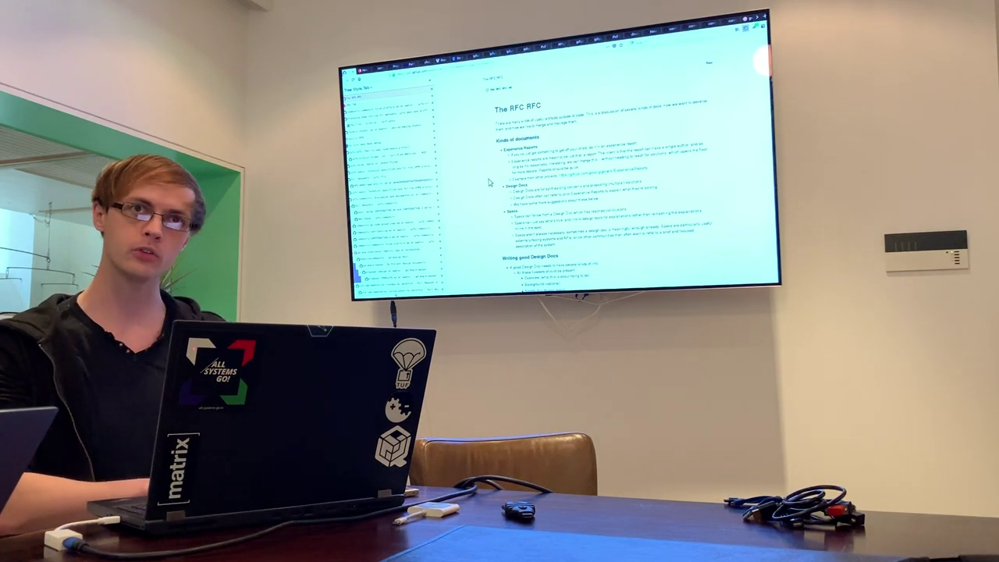
pyautogui.scroll(-1, 490, 181)
pyautogui.scroll(-3, 489, 182)
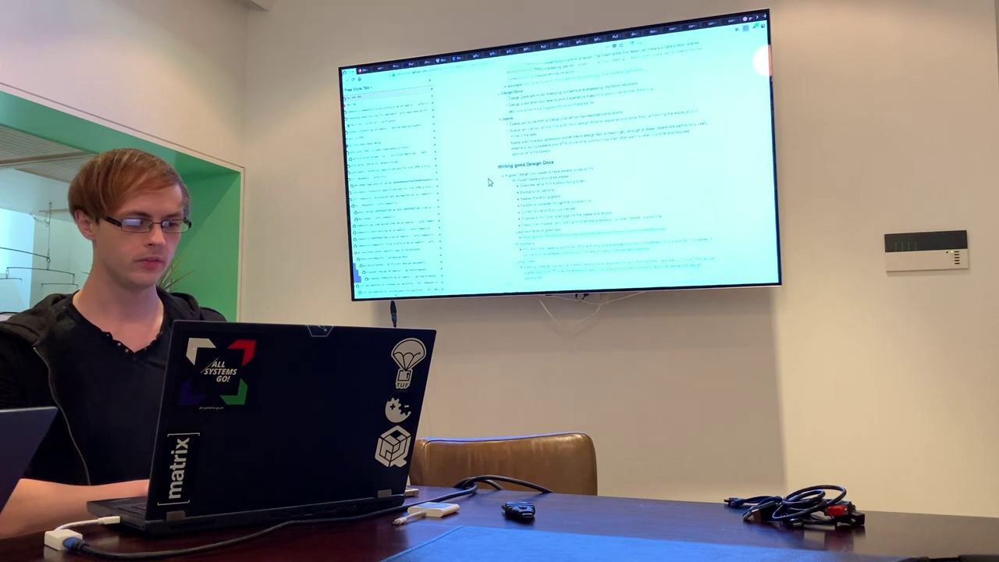
pyautogui.scroll(-3, 489, 182)
pyautogui.scroll(-3, 489, 182)
pyautogui.scroll(-3, 489, 182)
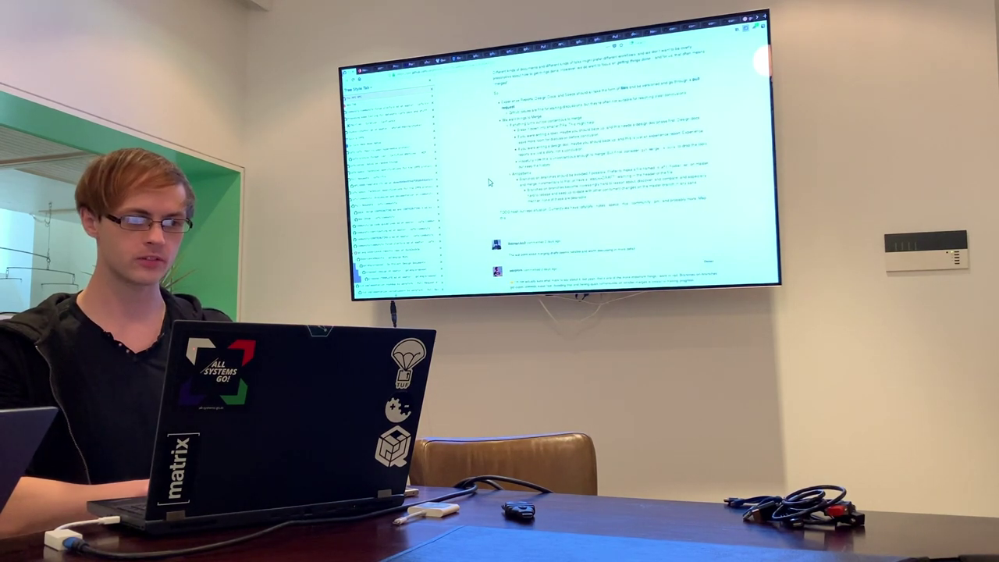
pyautogui.scroll(3, 490, 182)
pyautogui.scroll(3, 490, 182)
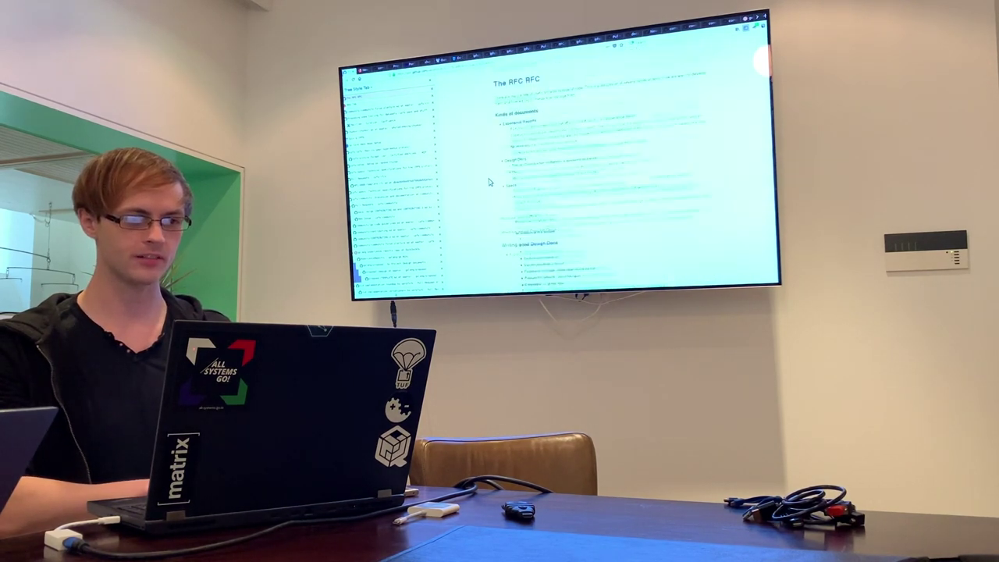
pyautogui.scroll(3, 490, 182)
pyautogui.scroll(-2, 489, 182)
pyautogui.scroll(-2, 489, 182)
pyautogui.scroll(-1, 489, 182)
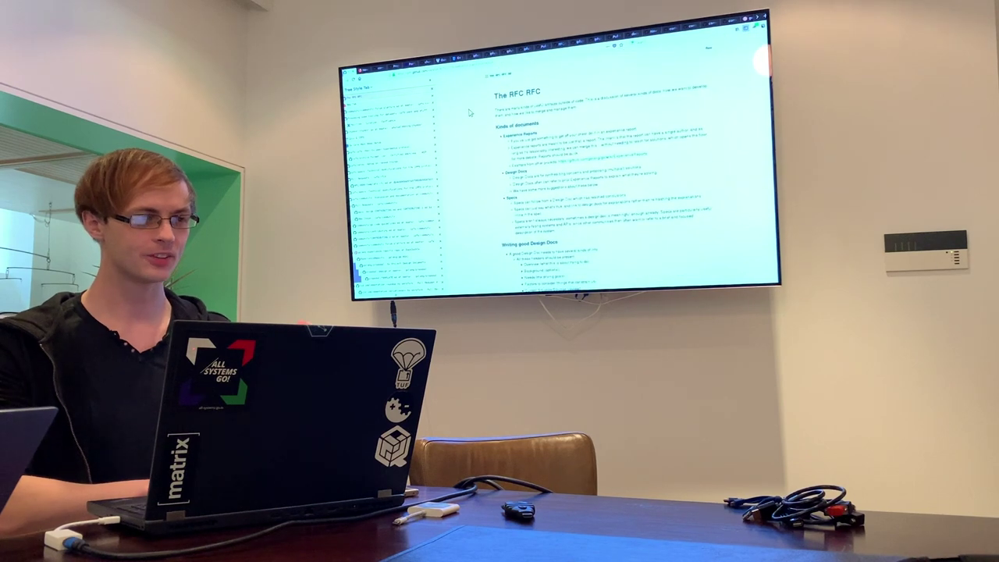